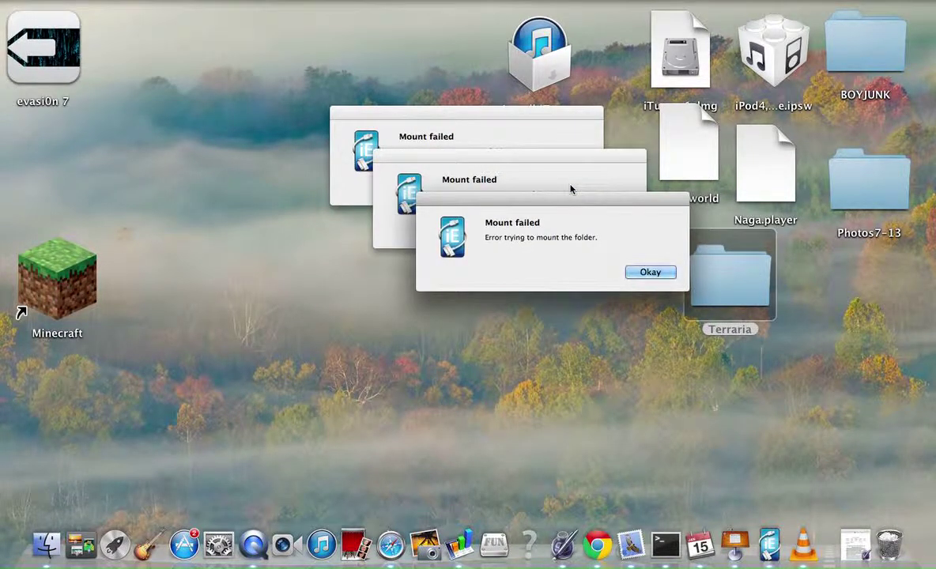
Step: Dismiss the first three mount-failed errors in iExplorer, briefly checking the YouTube video page
left_click(651, 272)
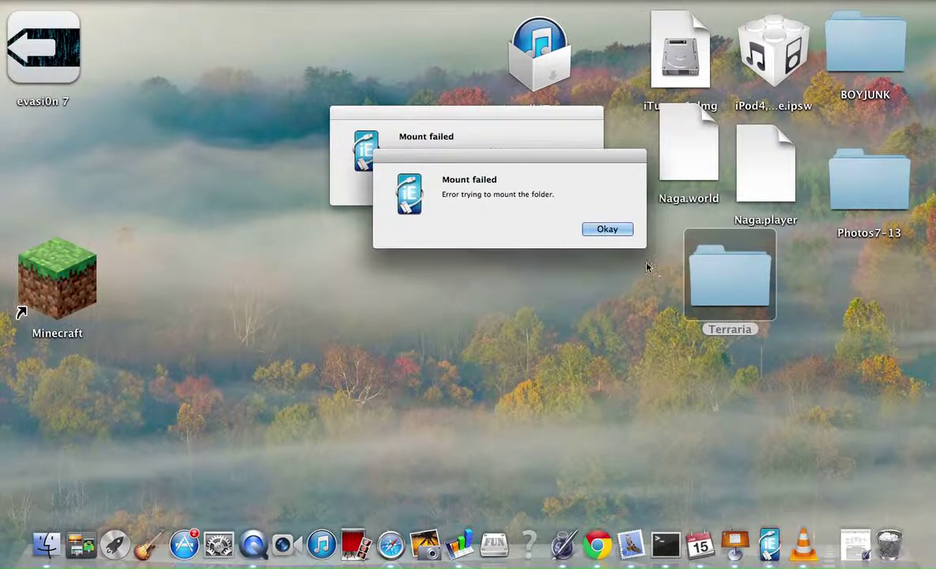
left_click(610, 230)
left_click(555, 191)
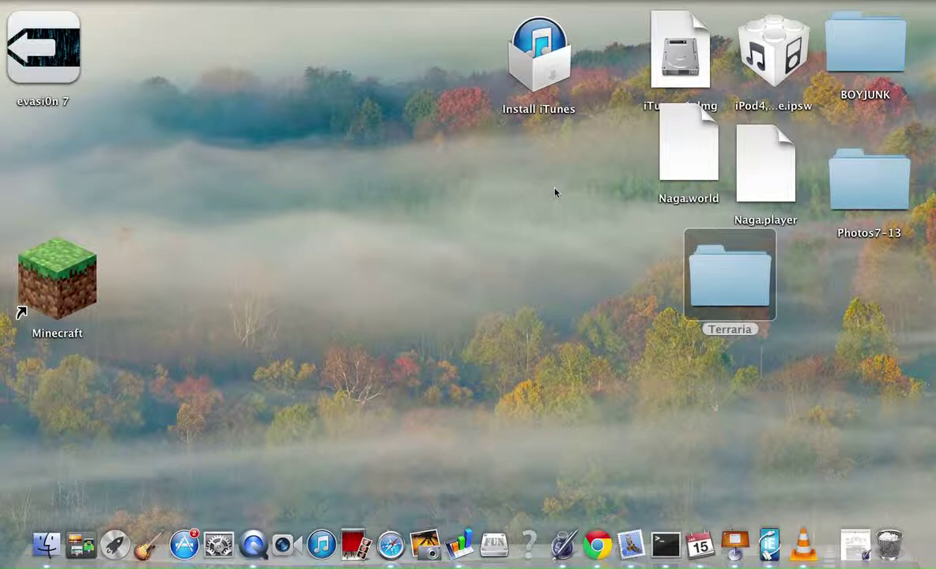
key("ctrl+Right")
key("ctrl+Left")
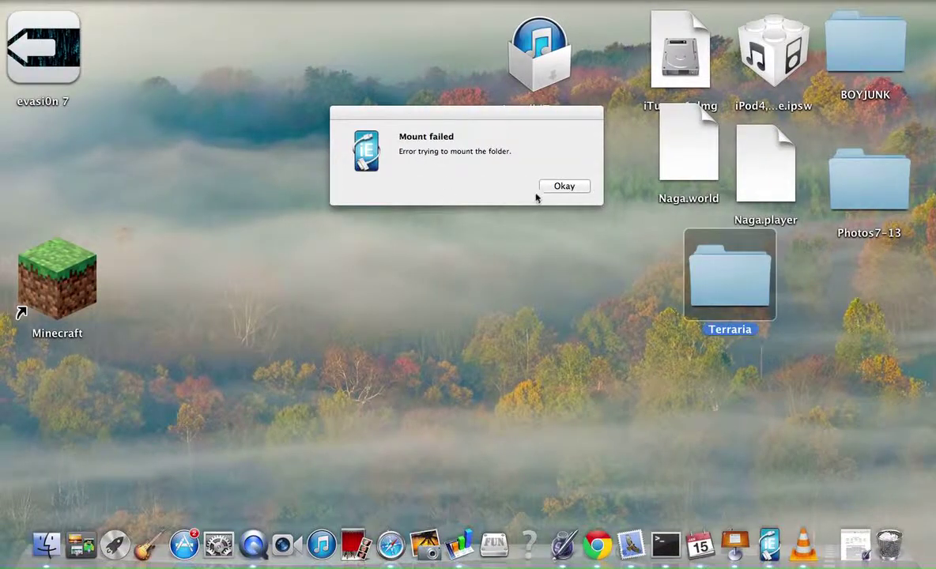
Step: Dismiss the remaining mount-failed errors and quit iExplorer from its Dock icon
left_click(551, 188)
left_click(551, 188)
left_click(563, 187)
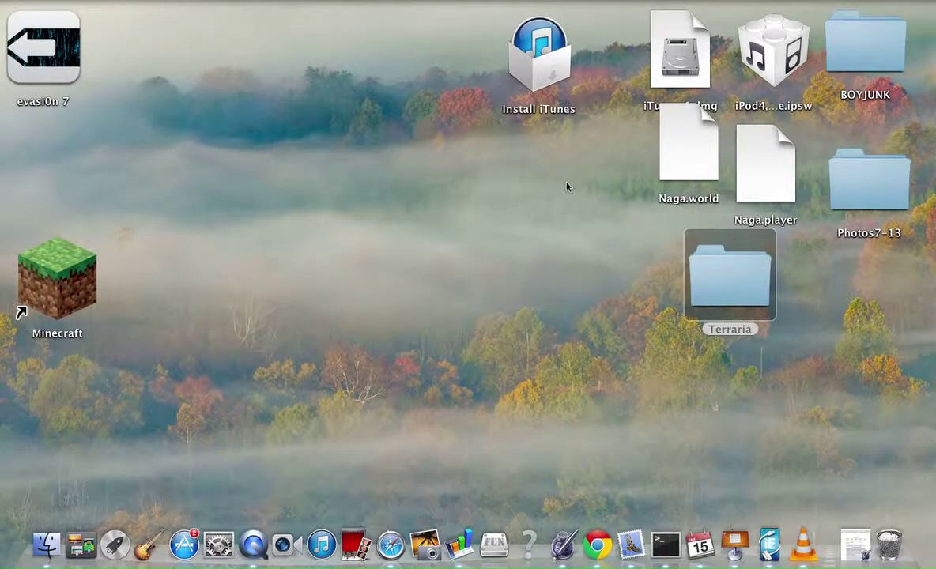
right_click(776, 552)
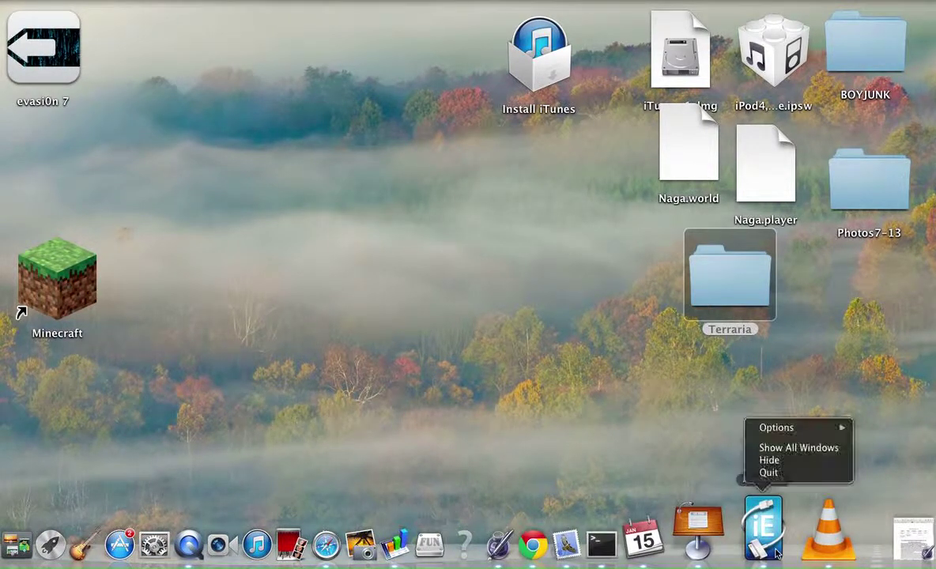
left_click(770, 472)
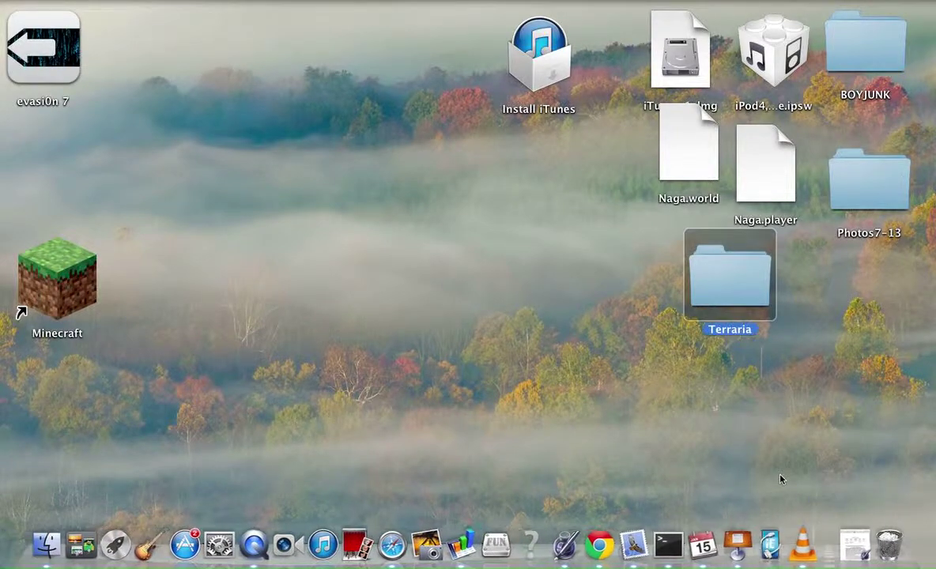
Step: Pause the Terraria let's-play video, select the desktop Terraria folder, and verify its download completed in Chrome
key("ctrl+Right")
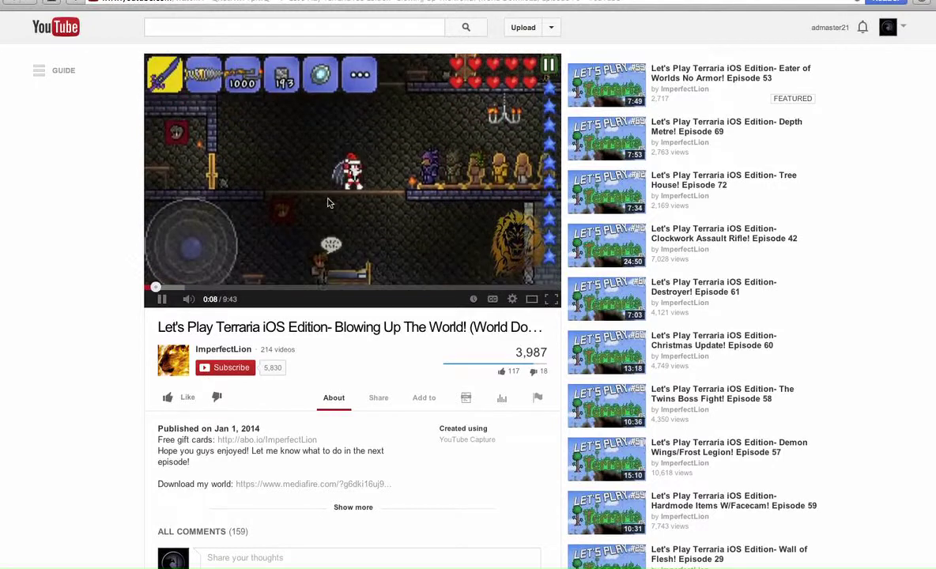
left_click(328, 203)
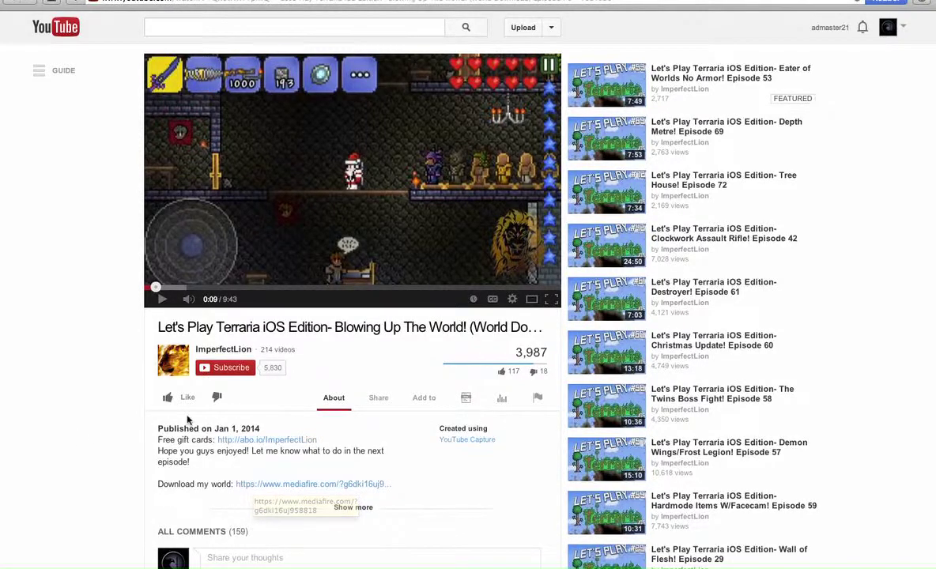
key("ctrl+Left")
left_click(727, 316)
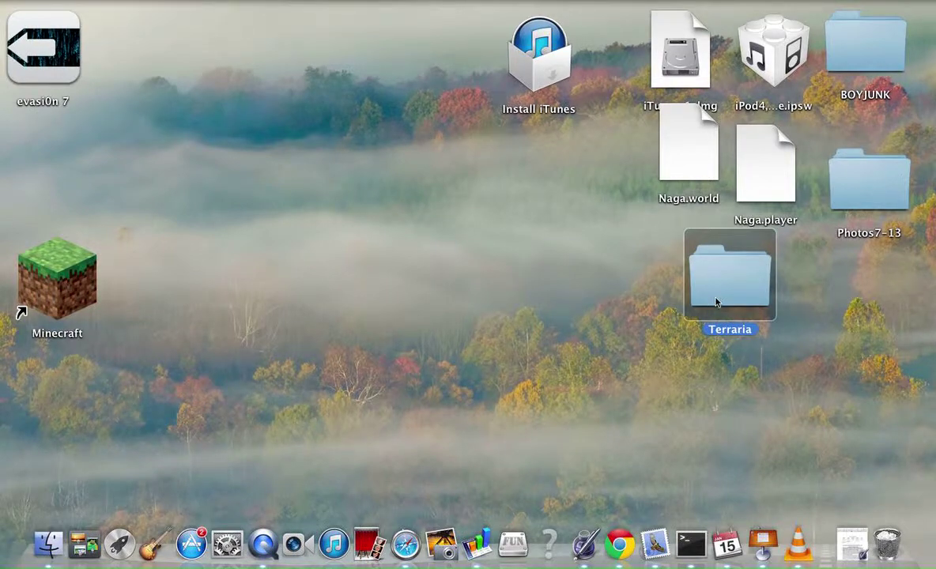
key("ctrl+Right")
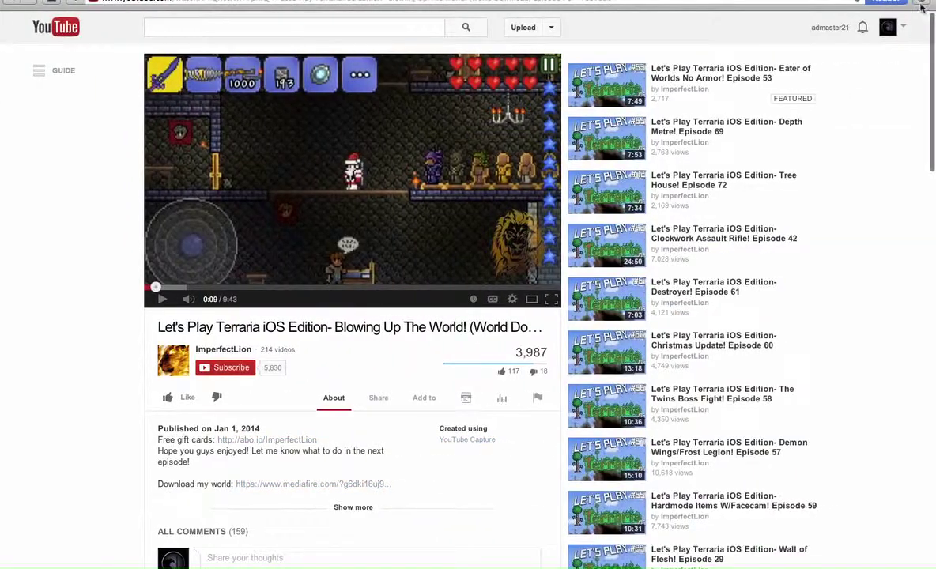
left_click(922, 6)
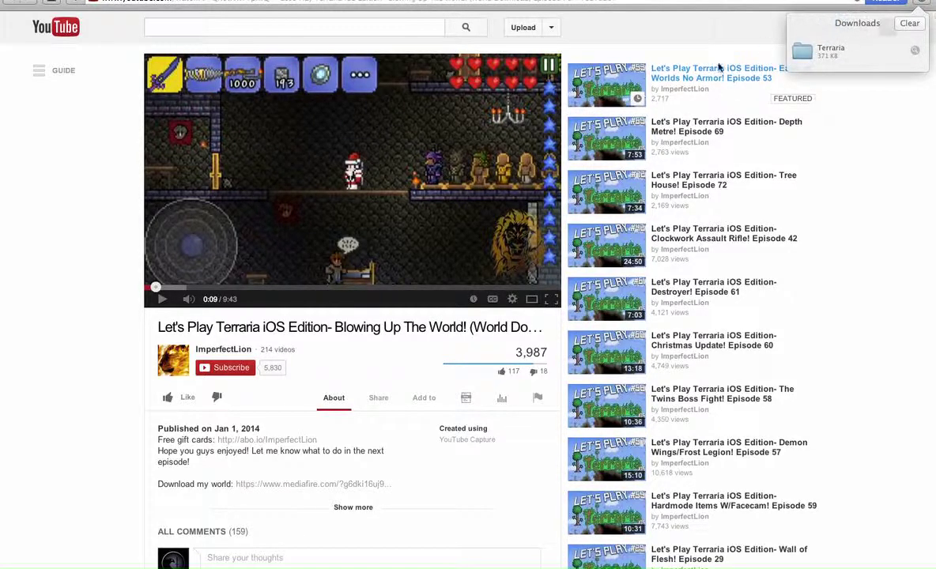
key("F11")
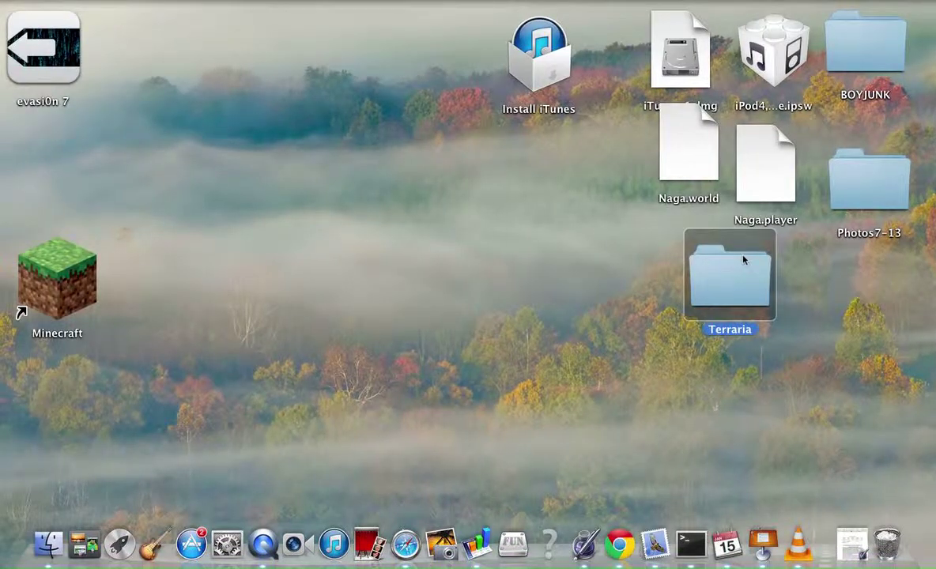
Step: Launch iFunBox, open User Applications > Terraria > Documents, and preview 2013-10-08_06.56.17.png
left_click(514, 545)
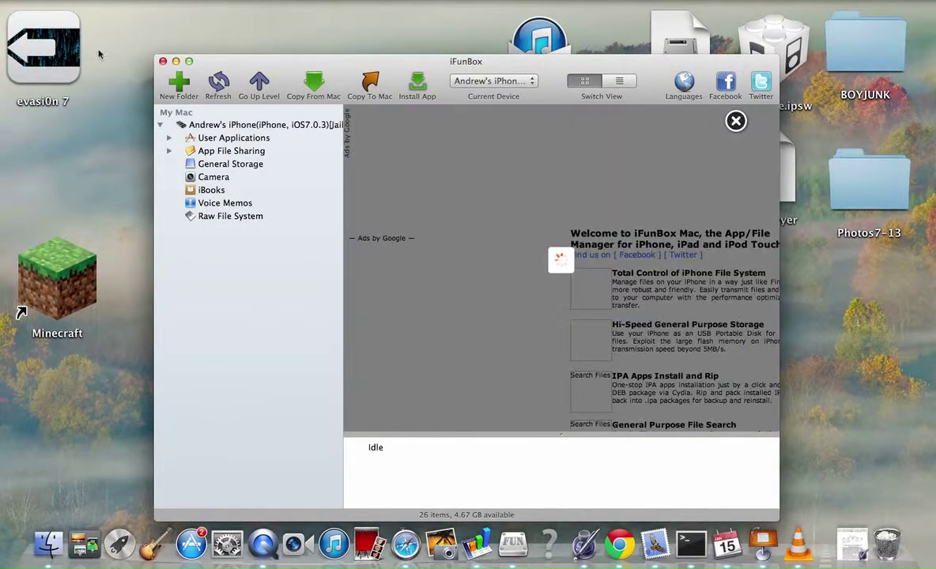
left_click(212, 139)
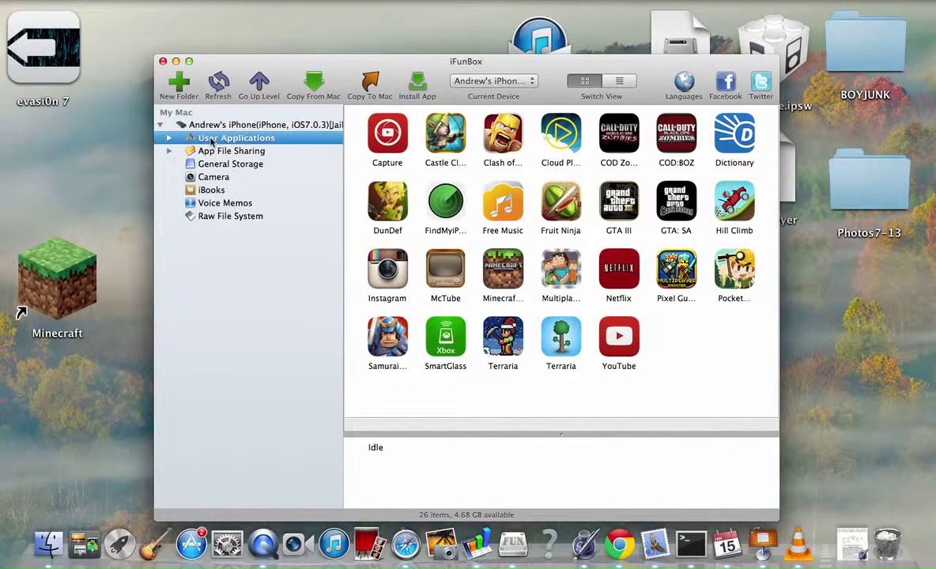
double_click(488, 342)
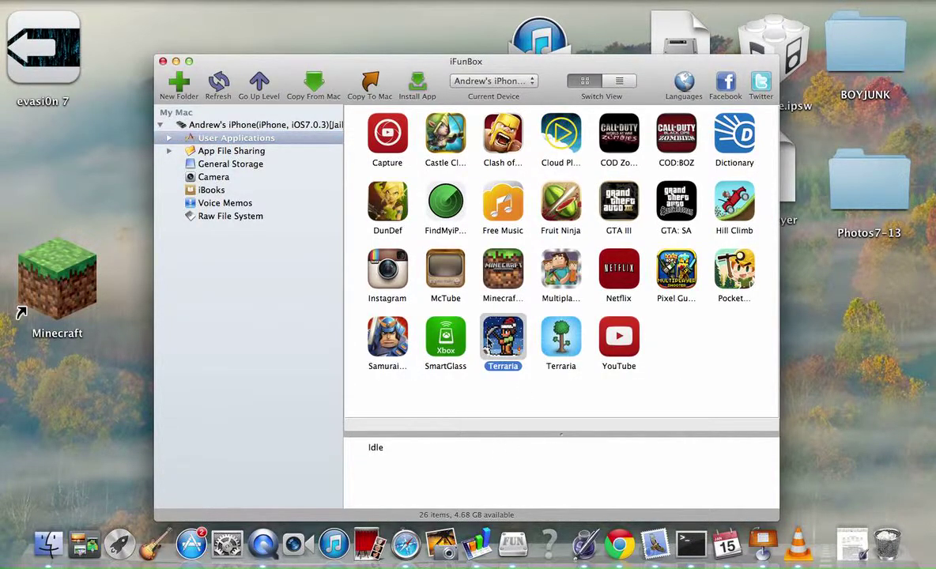
double_click(373, 142)
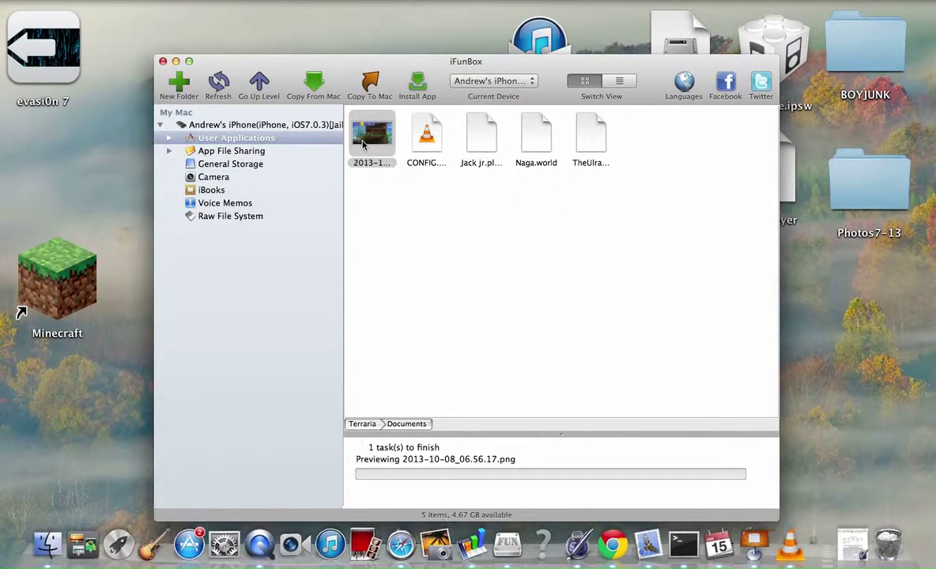
double_click(363, 143)
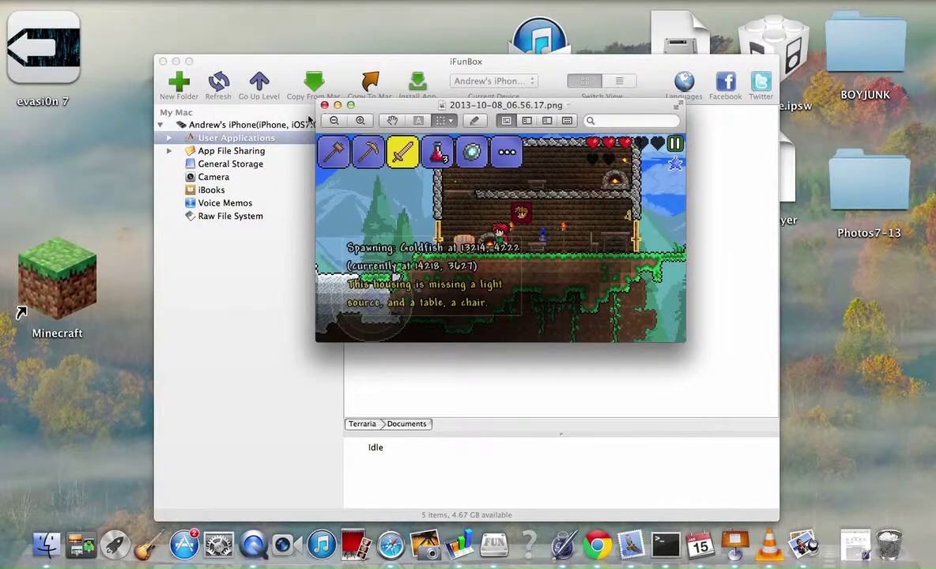
Step: Close the screenshot preview and delete Naga.world from the Terraria Documents folder, leaving 4 items
left_click(324, 106)
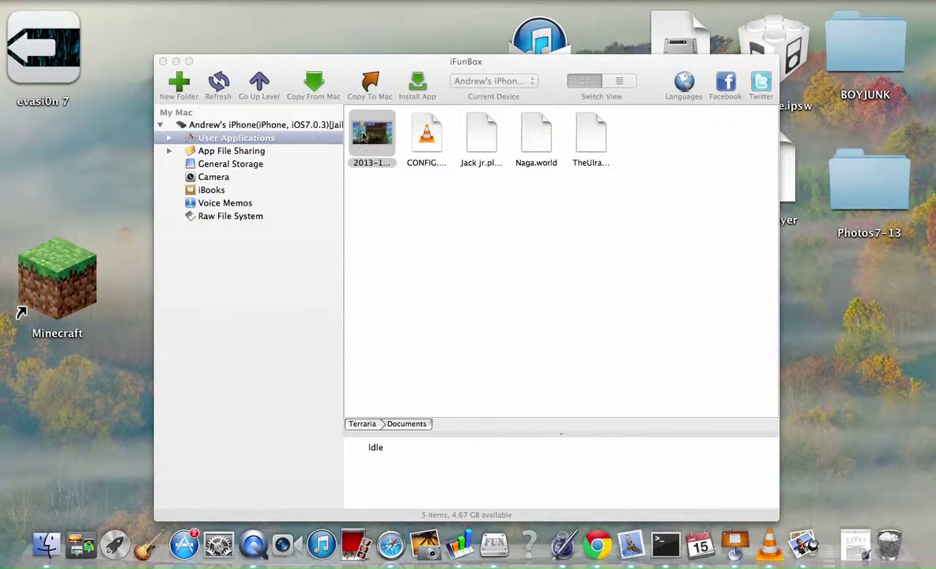
left_click(489, 154)
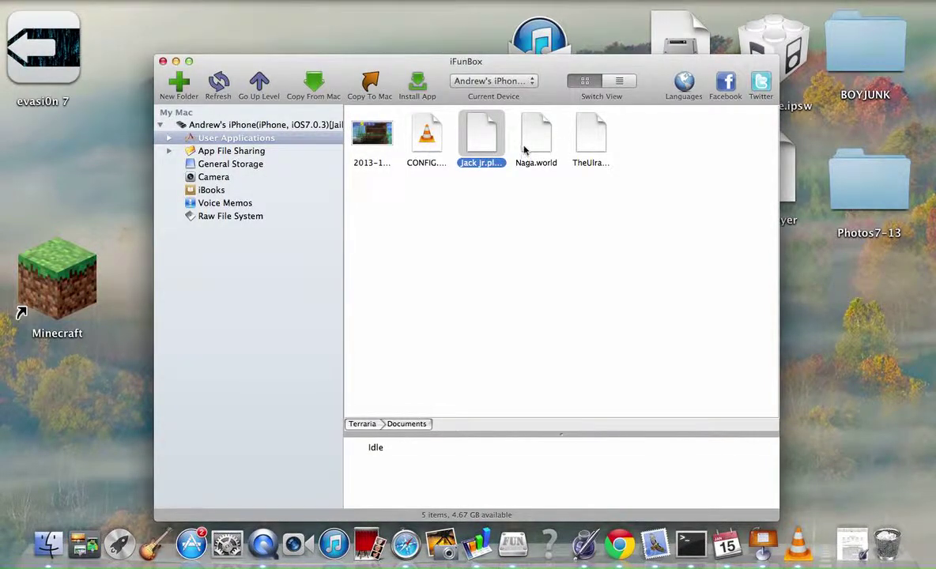
left_click(526, 142)
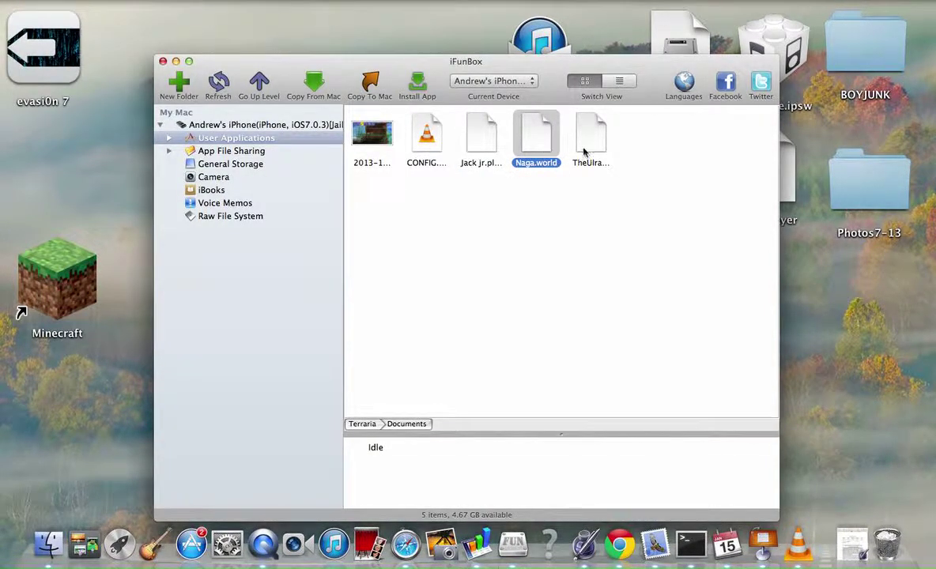
left_click(584, 153)
right_click(522, 148)
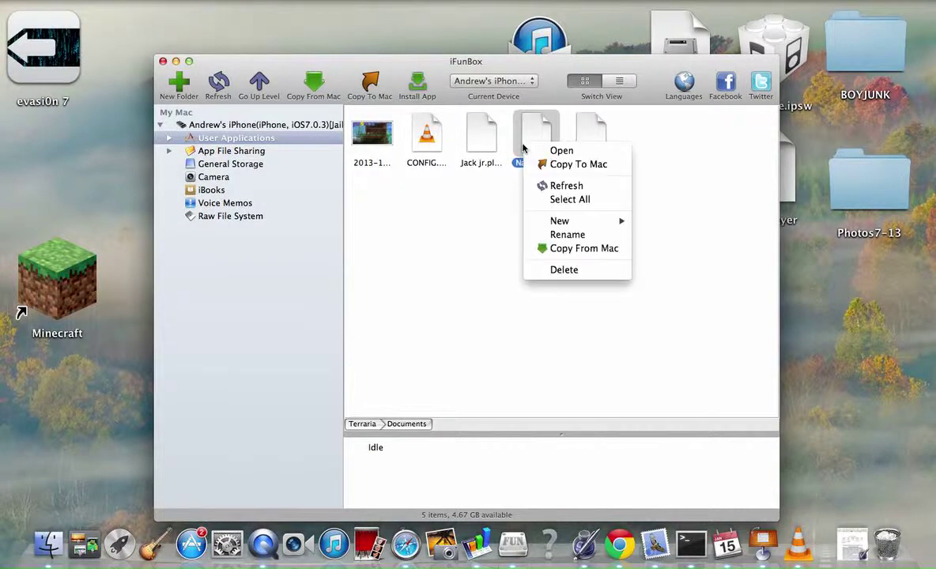
left_click(561, 271)
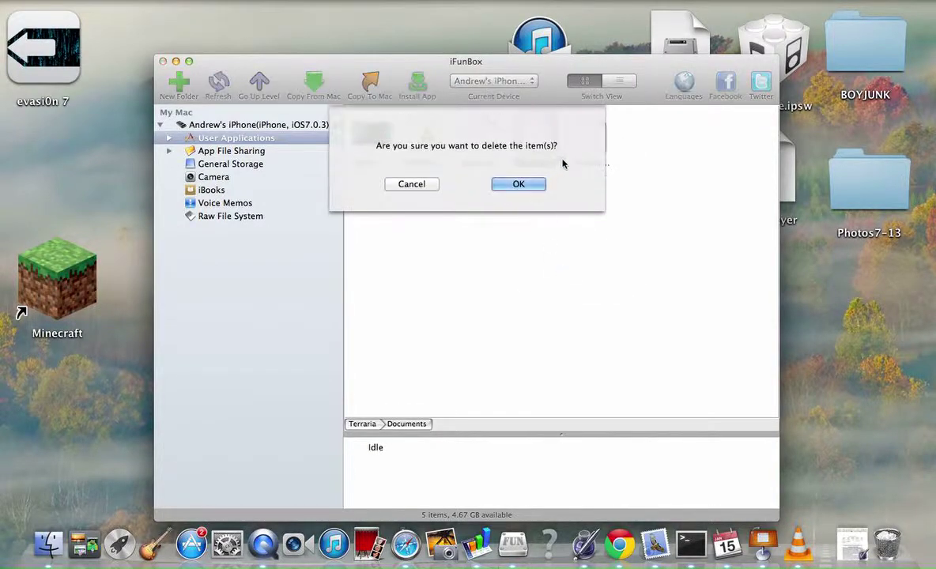
left_click(527, 172)
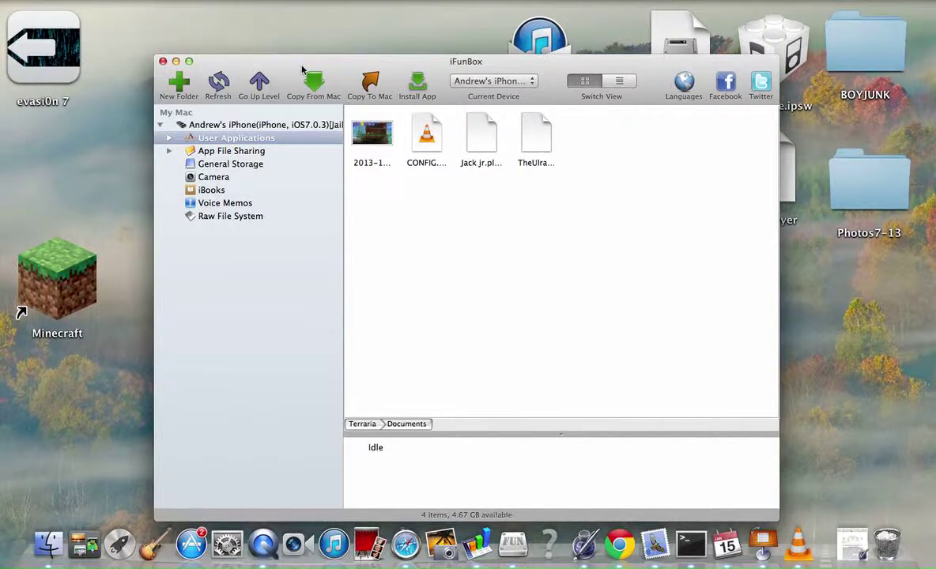
Step: Move iFunBox aside and open the downloaded Terraria folder from the desktop in Finder
left_click_drag(279, 60, 162, 147)
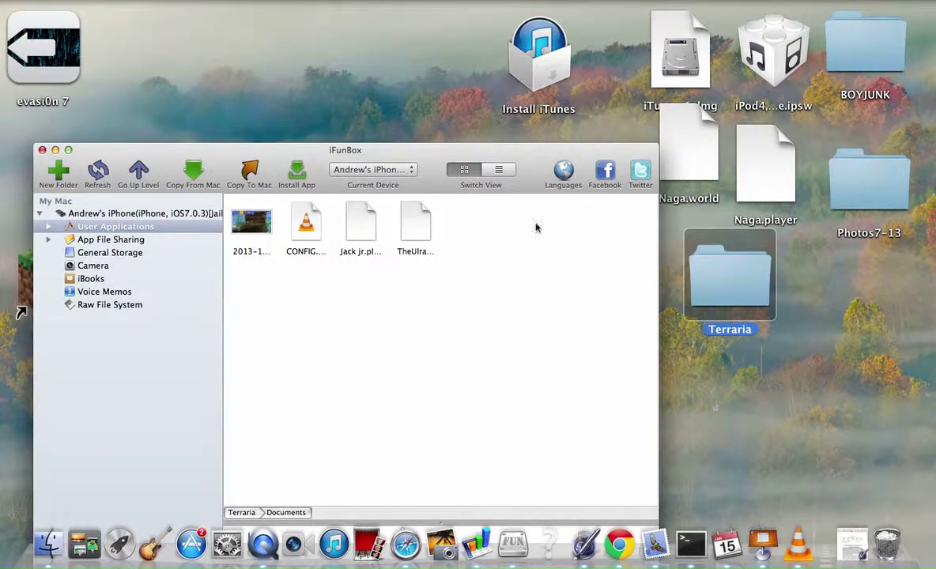
left_click(695, 251)
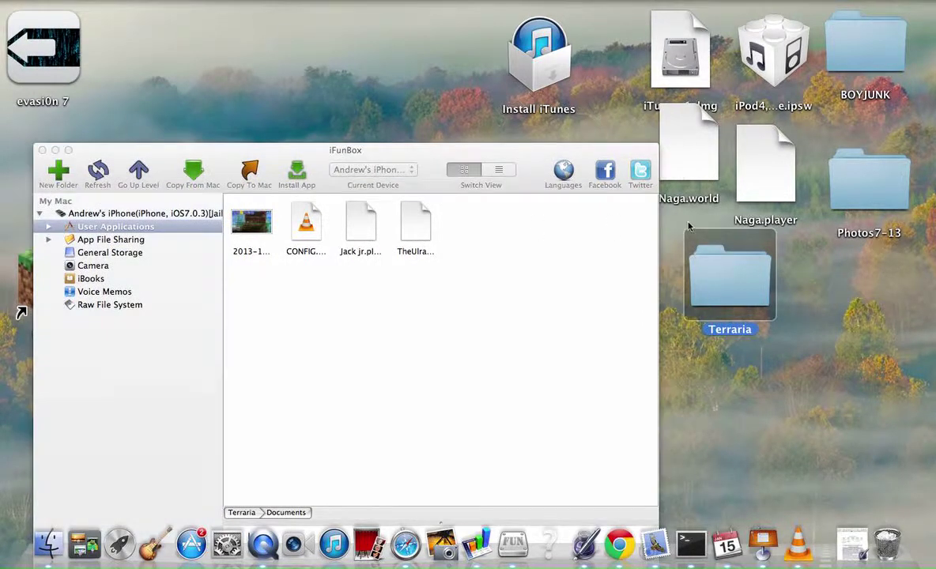
double_click(751, 282)
left_click_drag(431, 178, 380, 17)
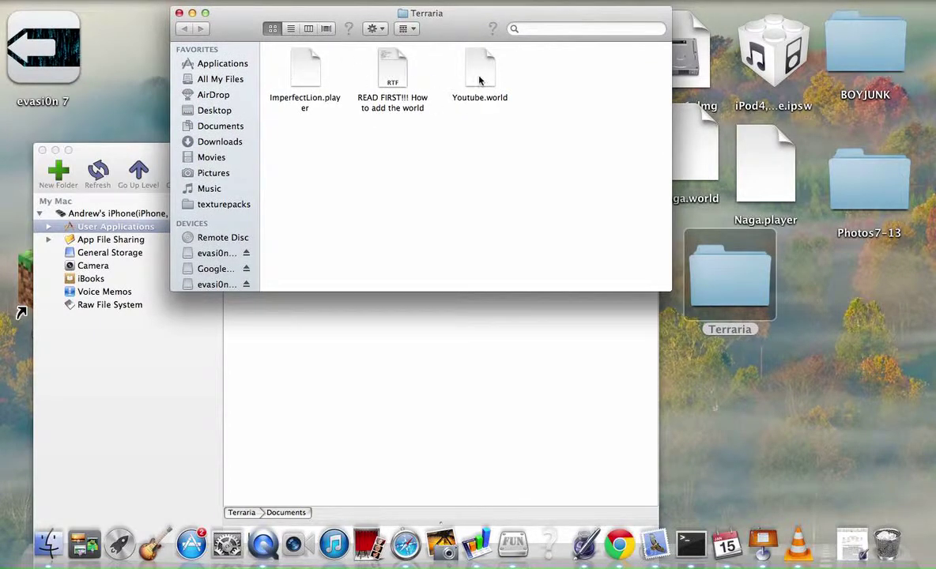
Step: Drag Youtube.world and ImperfectLion.player into the iPhone's Terraria Documents folder, then close Finder's Terraria folder
left_click_drag(480, 79, 443, 313)
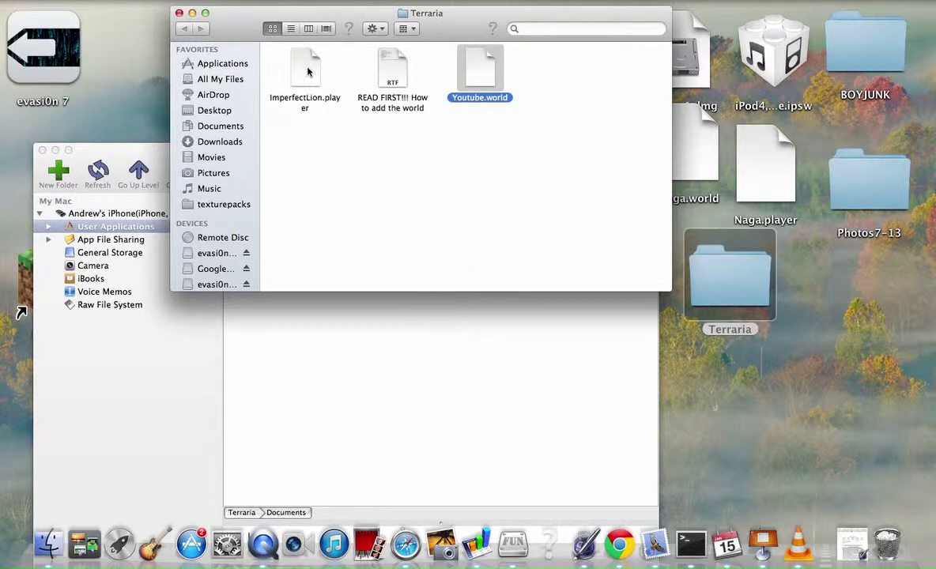
left_click_drag(308, 72, 383, 325)
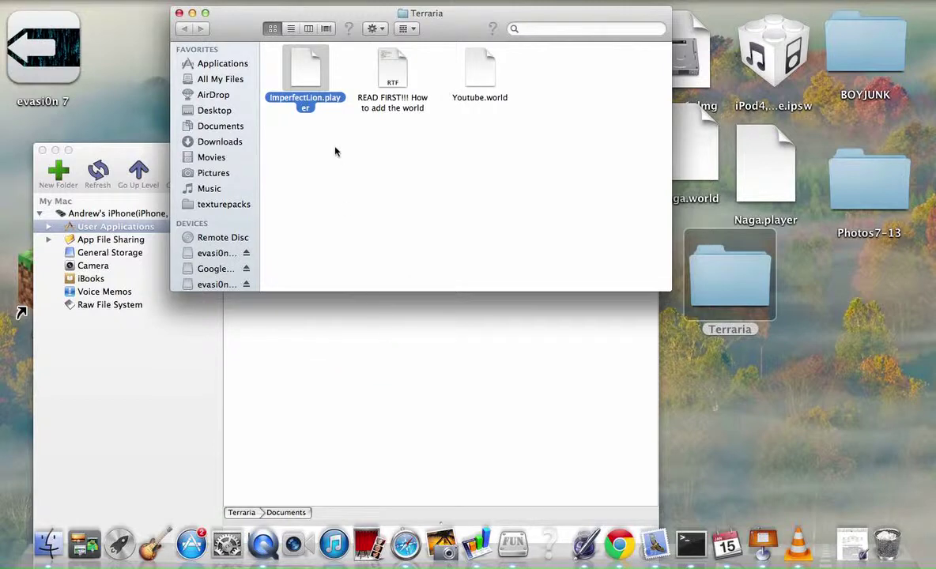
left_click(178, 13)
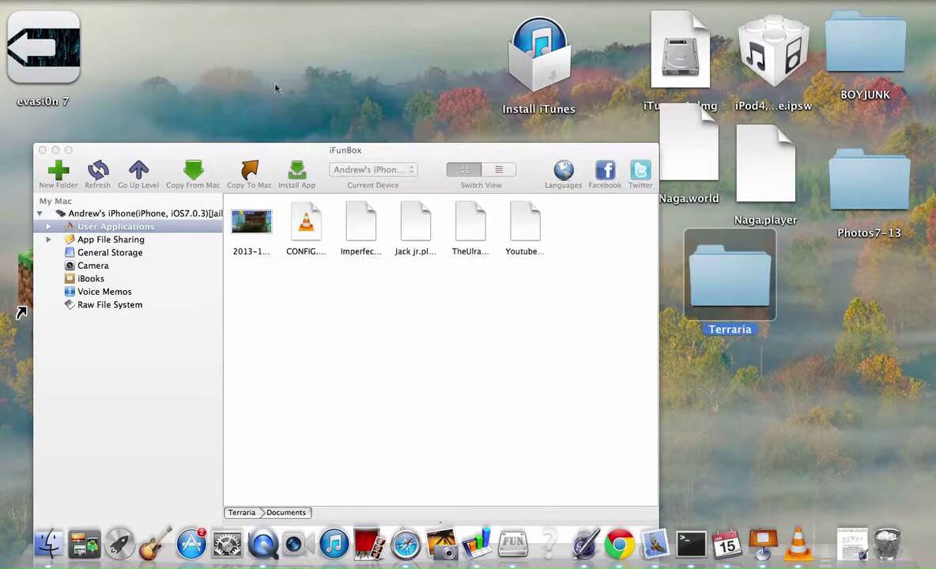
left_click(105, 175)
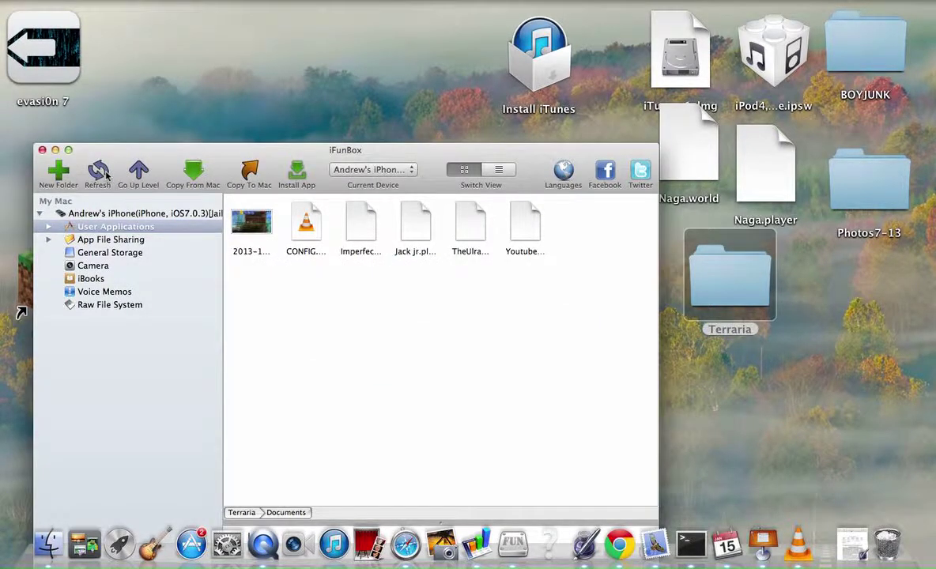
Step: Close the iFunBox window, leaving the desktop with the Terraria folder, Naga.world and Naga.player
left_click(43, 150)
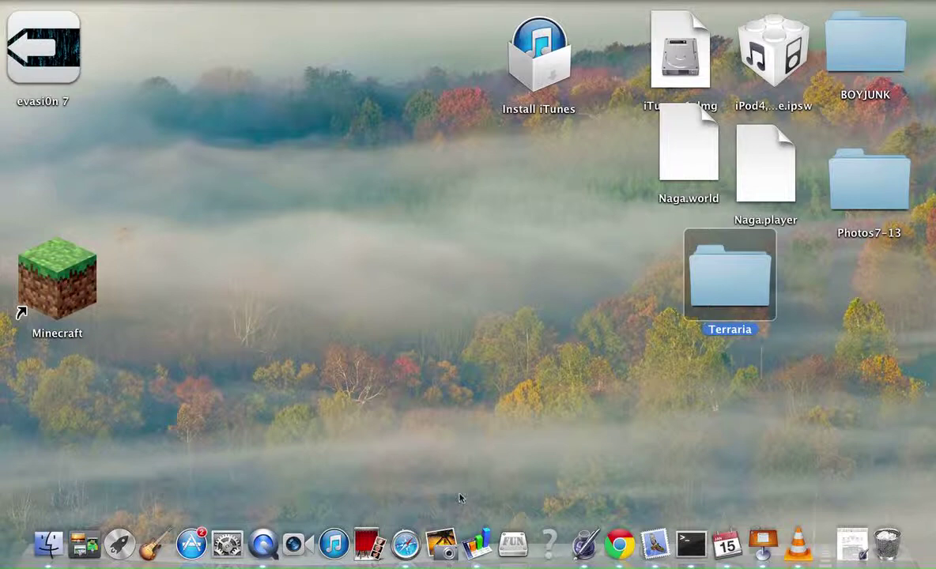
Step: Open Launchpad twice, flipping pages left then right, dismissing it each time
left_click(122, 551)
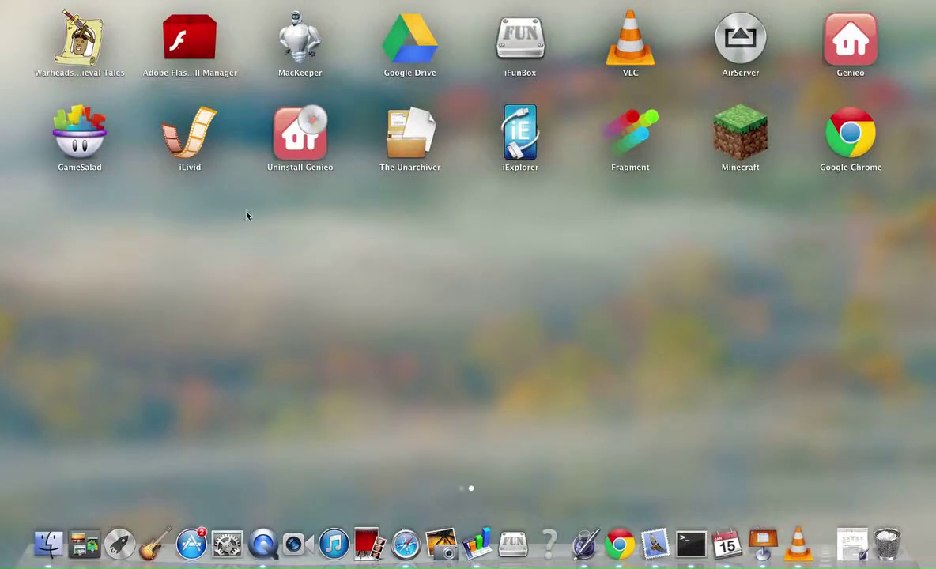
scroll(141, 233, "left", 3)
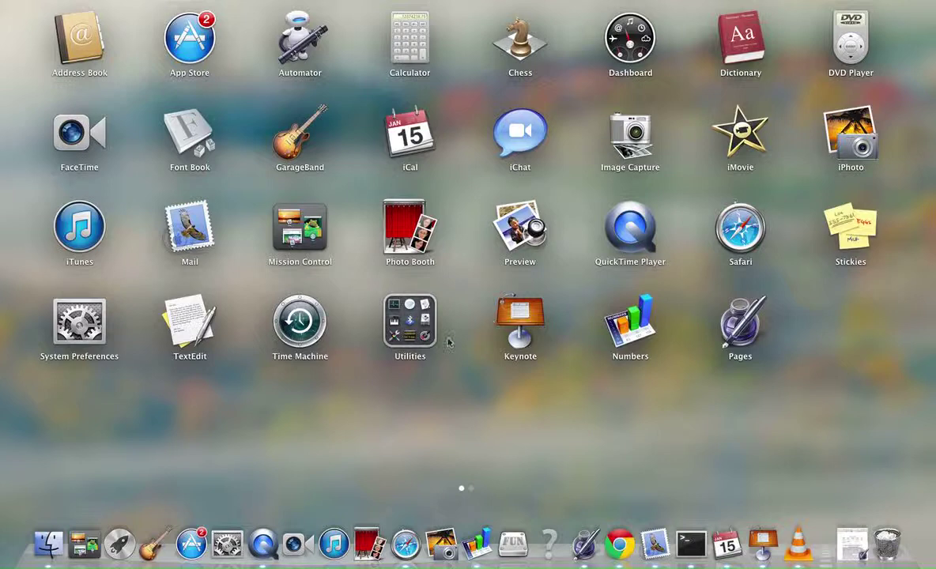
left_click(290, 386)
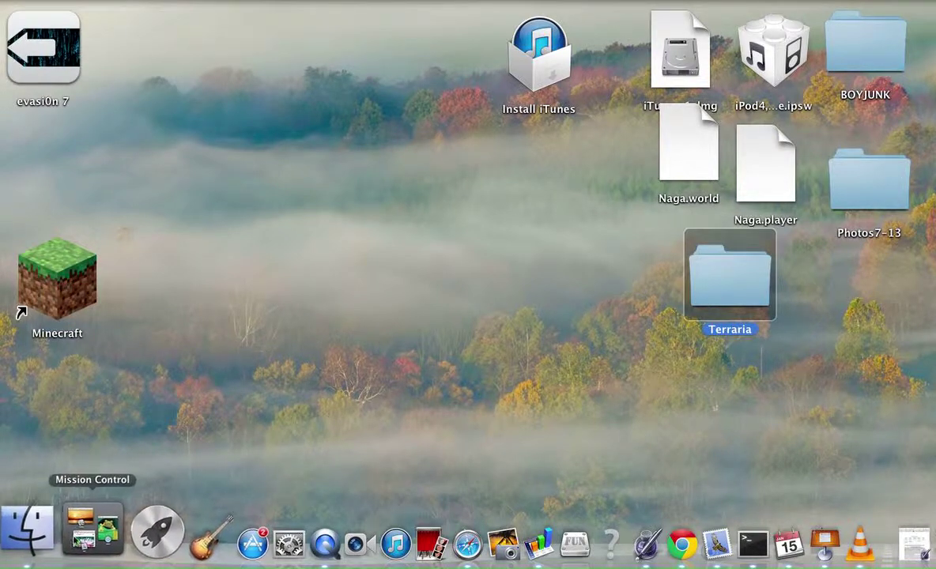
left_click(124, 542)
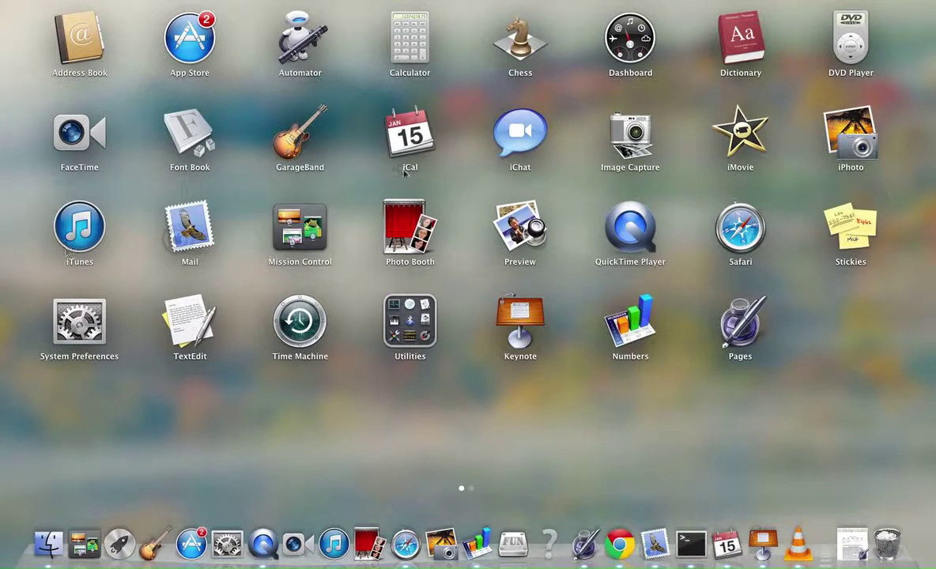
scroll(463, 174, "right", 3)
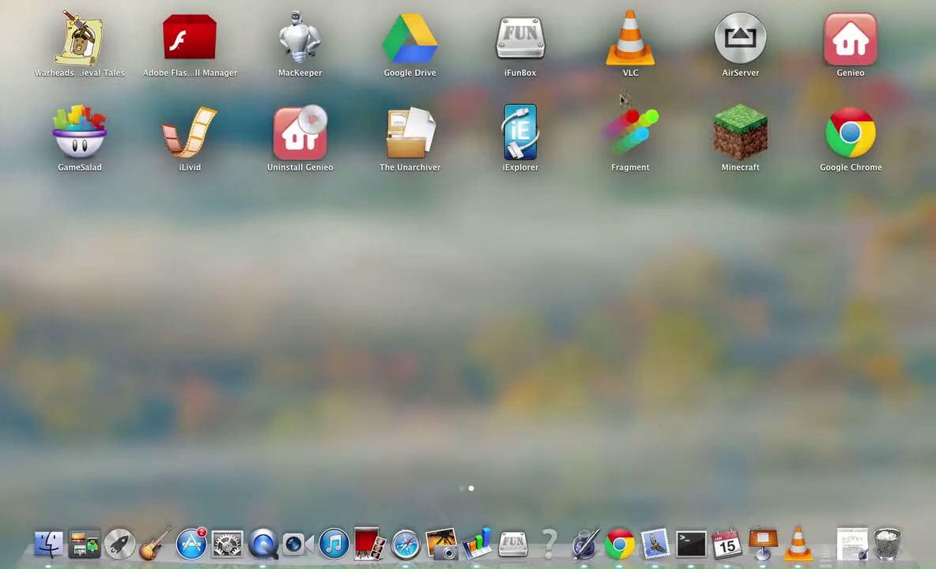
left_click(690, 55)
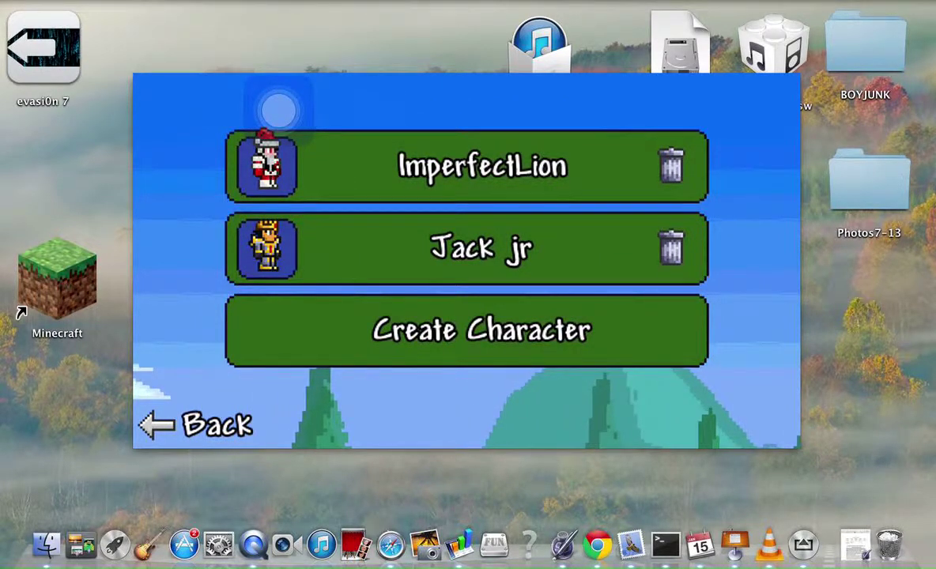
Step: Play as ImperfectLion, fly the character into another room, and open its inventory
left_click(466, 166)
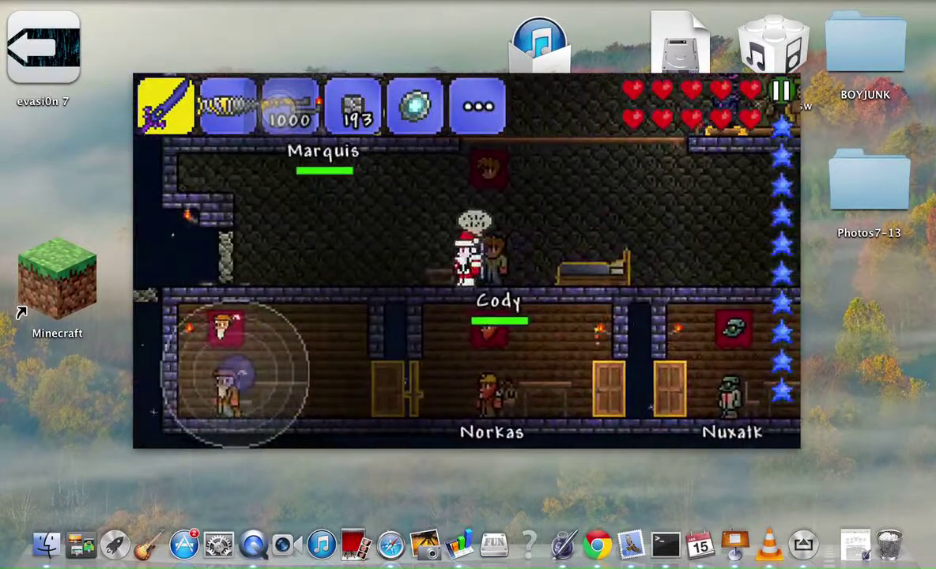
mouse_move(237, 378)
left_mouse_down()
mouse_move(213, 363)
mouse_move(249, 328)
mouse_move(251, 354)
mouse_move(221, 328)
mouse_move(236, 324)
mouse_move(210, 332)
mouse_move(225, 340)
mouse_move(240, 313)
mouse_move(209, 351)
mouse_move(250, 351)
mouse_move(239, 362)
left_mouse_up()
left_click_drag(162, 201, 161, 202)
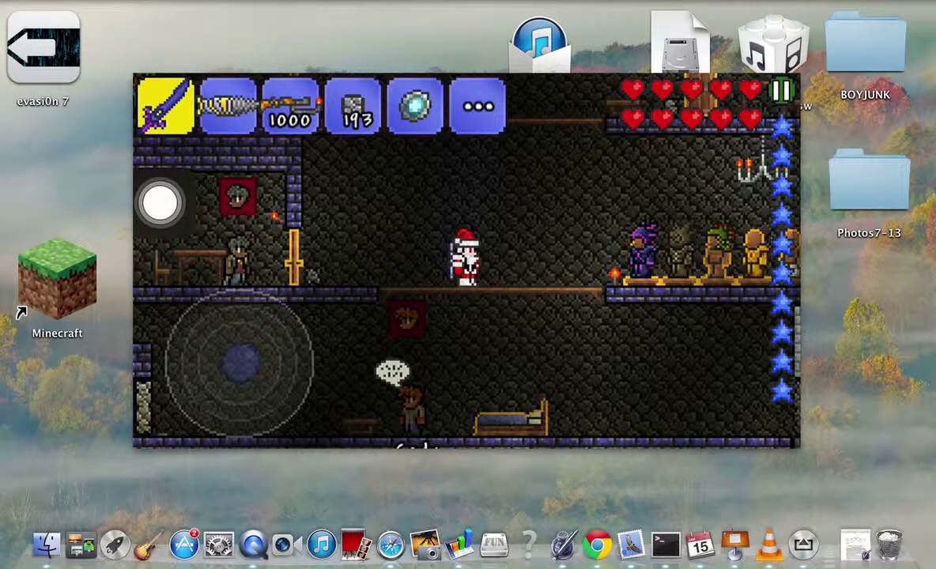
left_click_drag(161, 202, 170, 202)
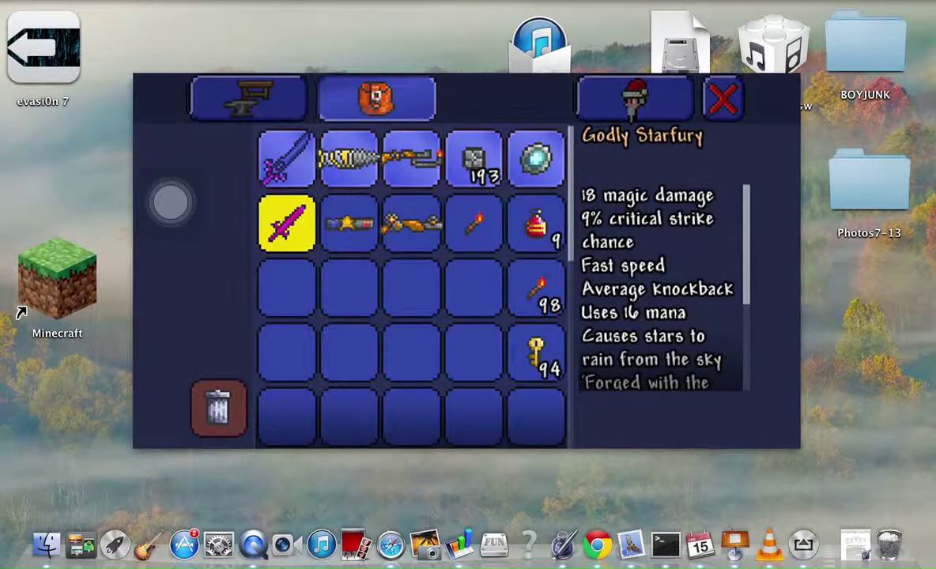
Step: Read the Greater Healing Potion and Legendary Night's Edge tooltips, scroll the inventory, then close the mirror
left_click(535, 223)
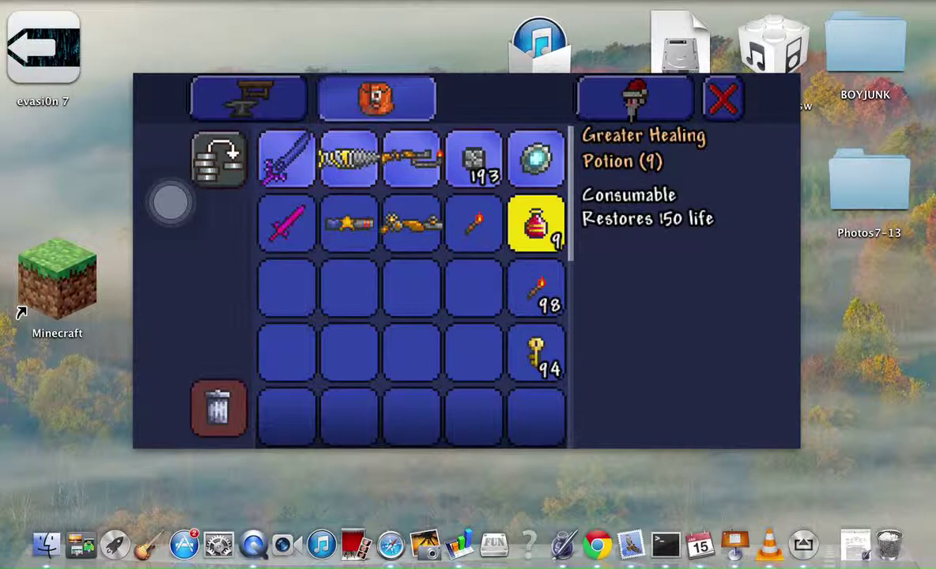
left_click(286, 158)
scroll(411, 268, "down", 10)
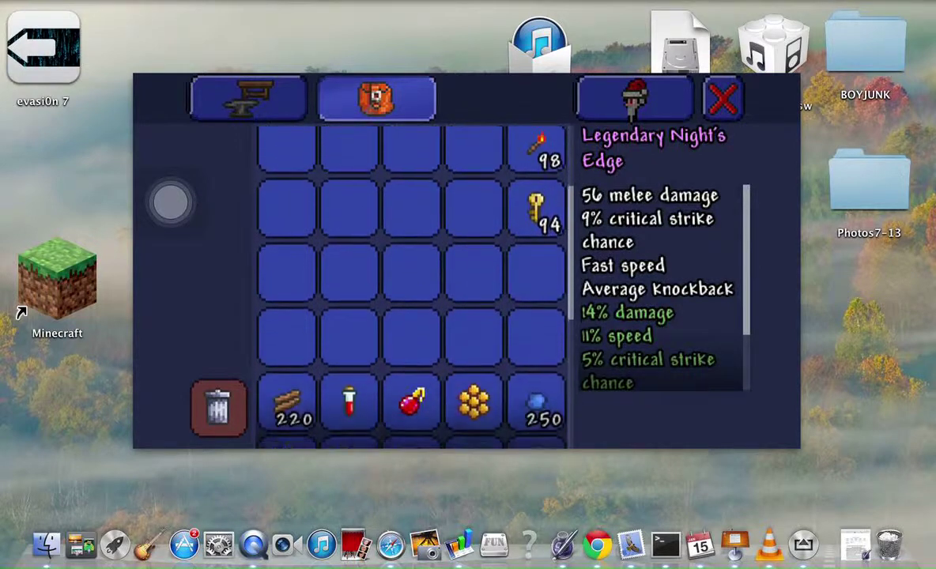
scroll(411, 269, "down", 1)
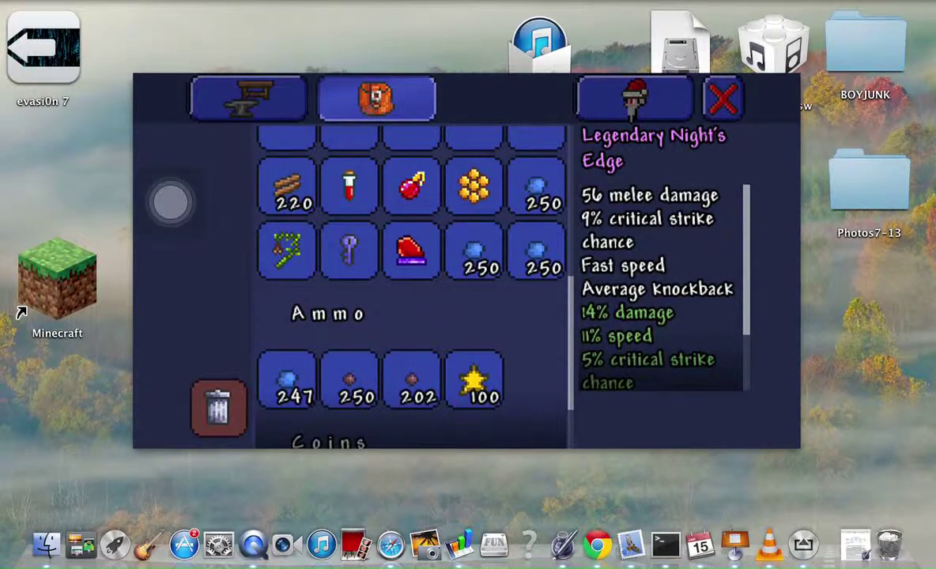
scroll(411, 268, "down", 5)
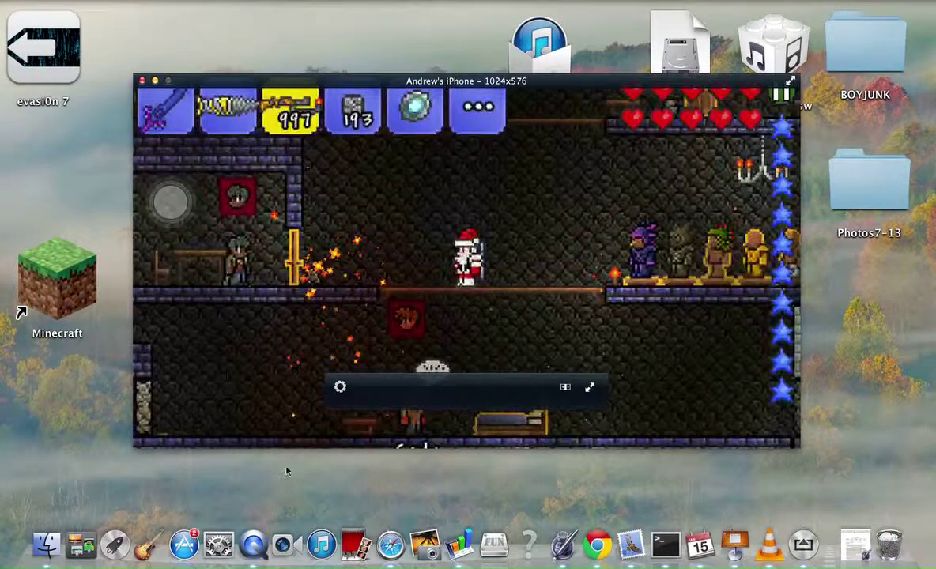
left_click(142, 82)
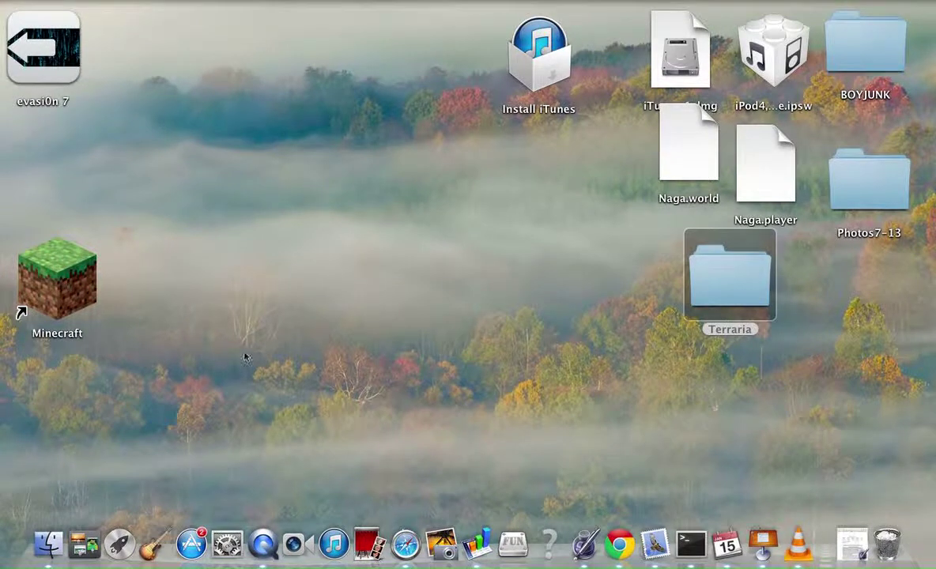